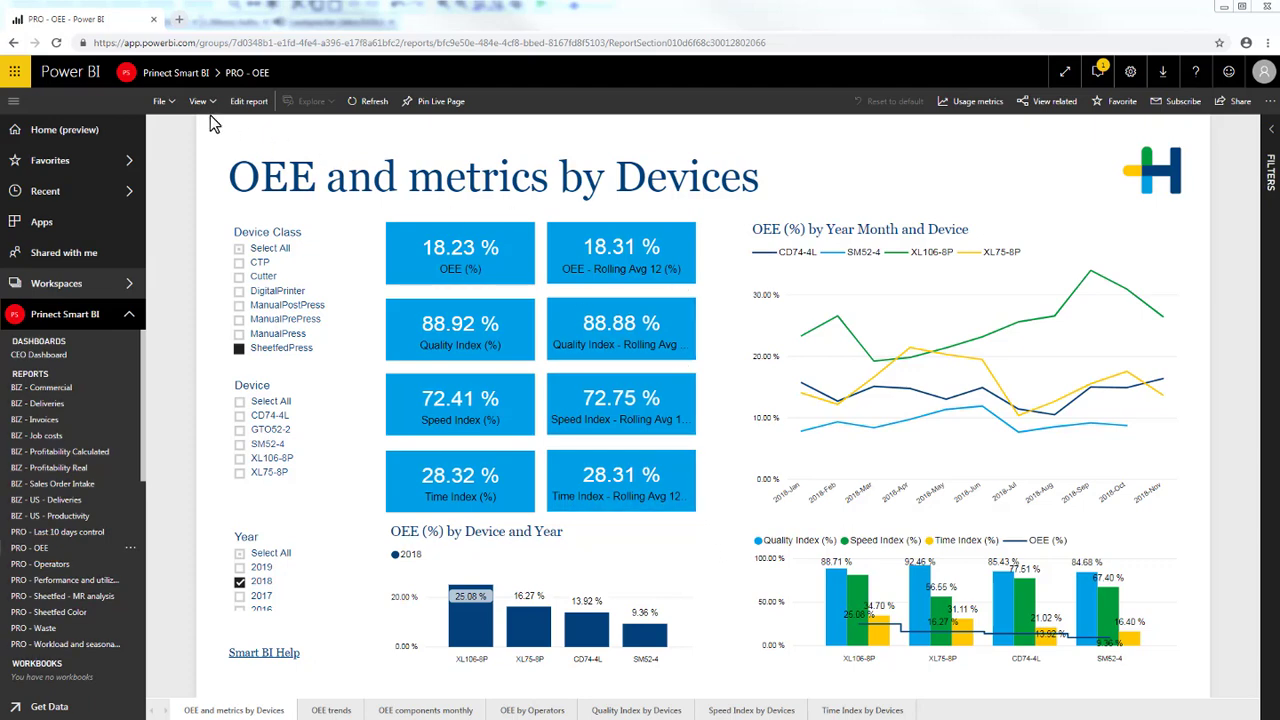
- Save a copy of the PRO - OEE report under the name 'OEE customized'
click(174, 106)
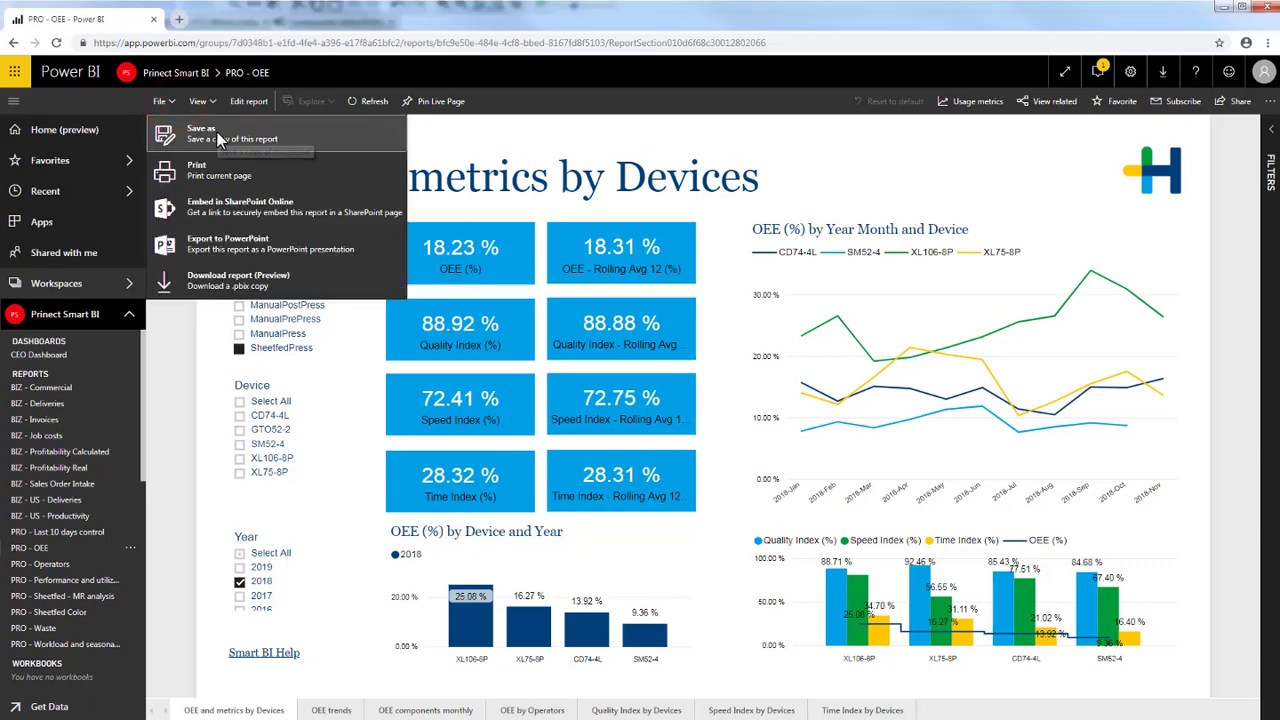
click(218, 135)
text(OEE customiz)
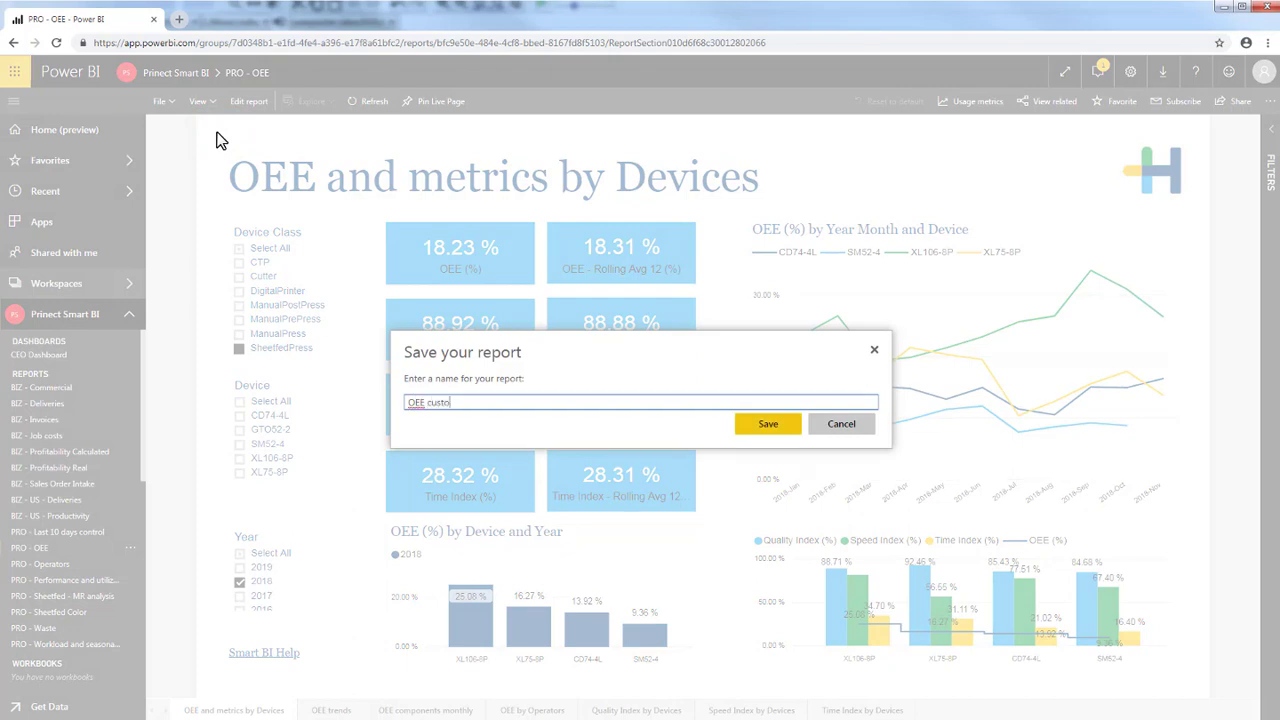
text(ed)
click(763, 423)
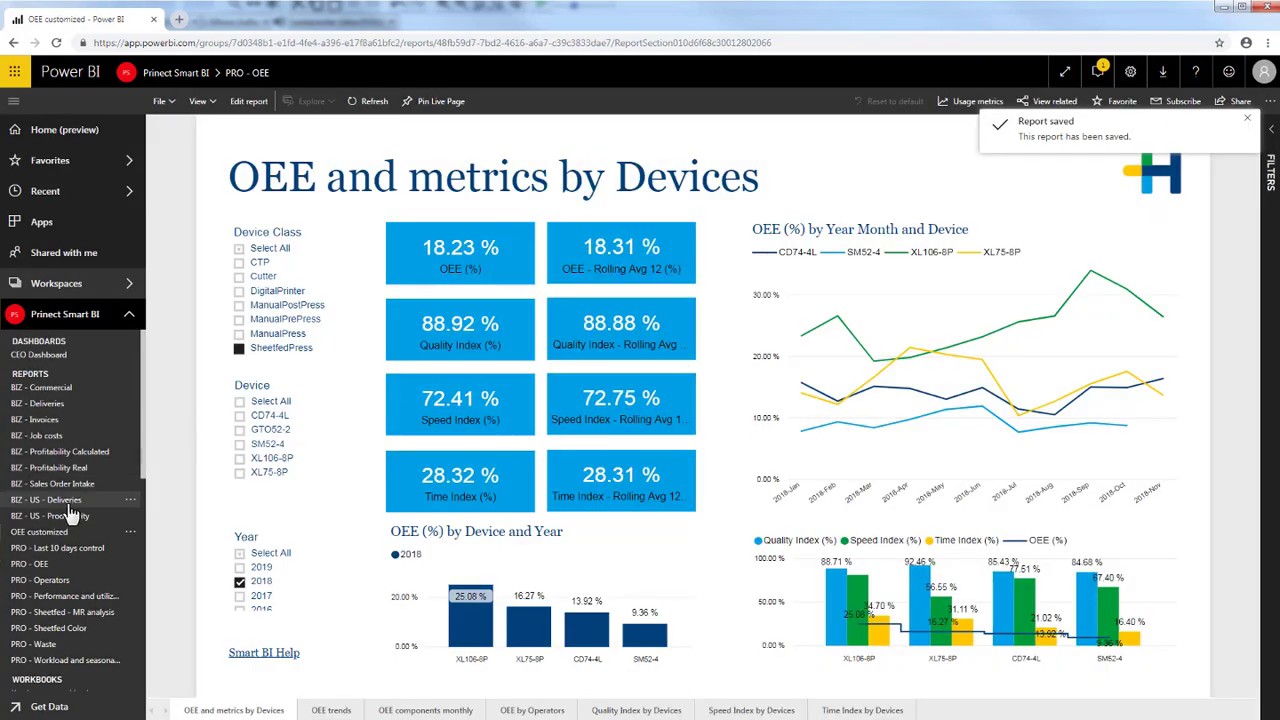
- Edit 'OEE customized', select the OEE (%) by Device and Year chart, and widen both panes
click(50, 533)
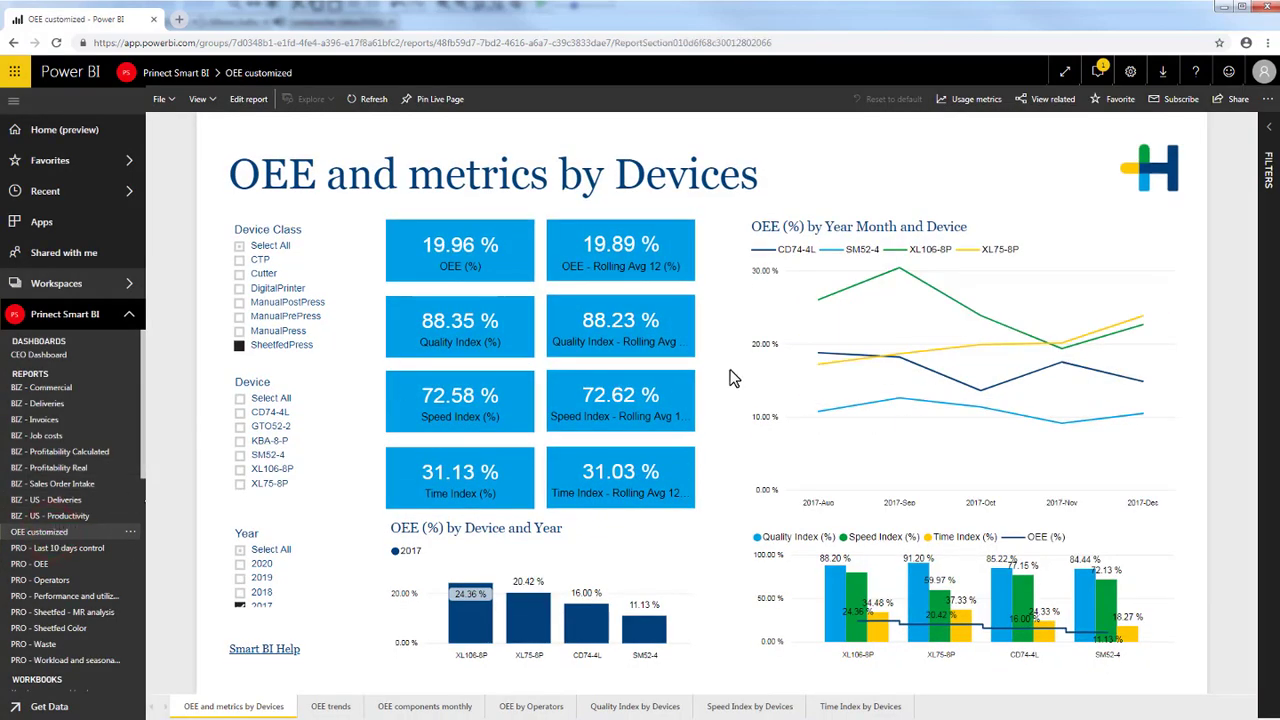
click(242, 99)
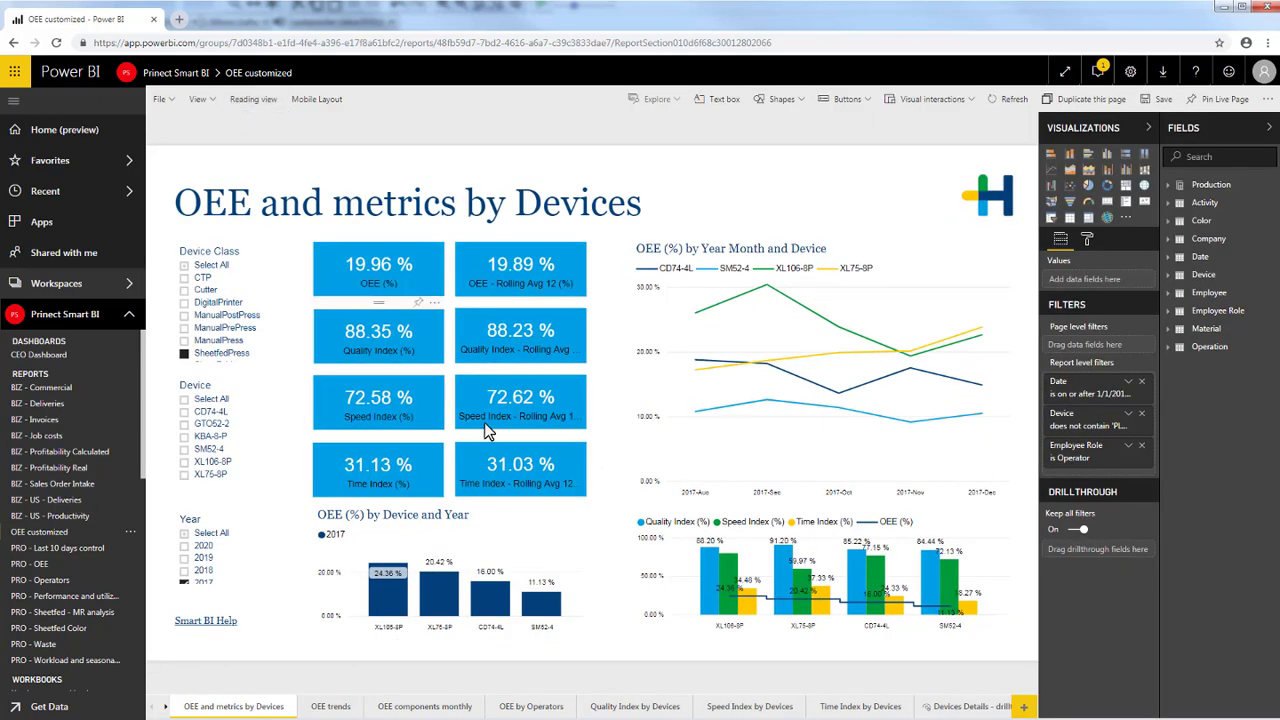
click(519, 527)
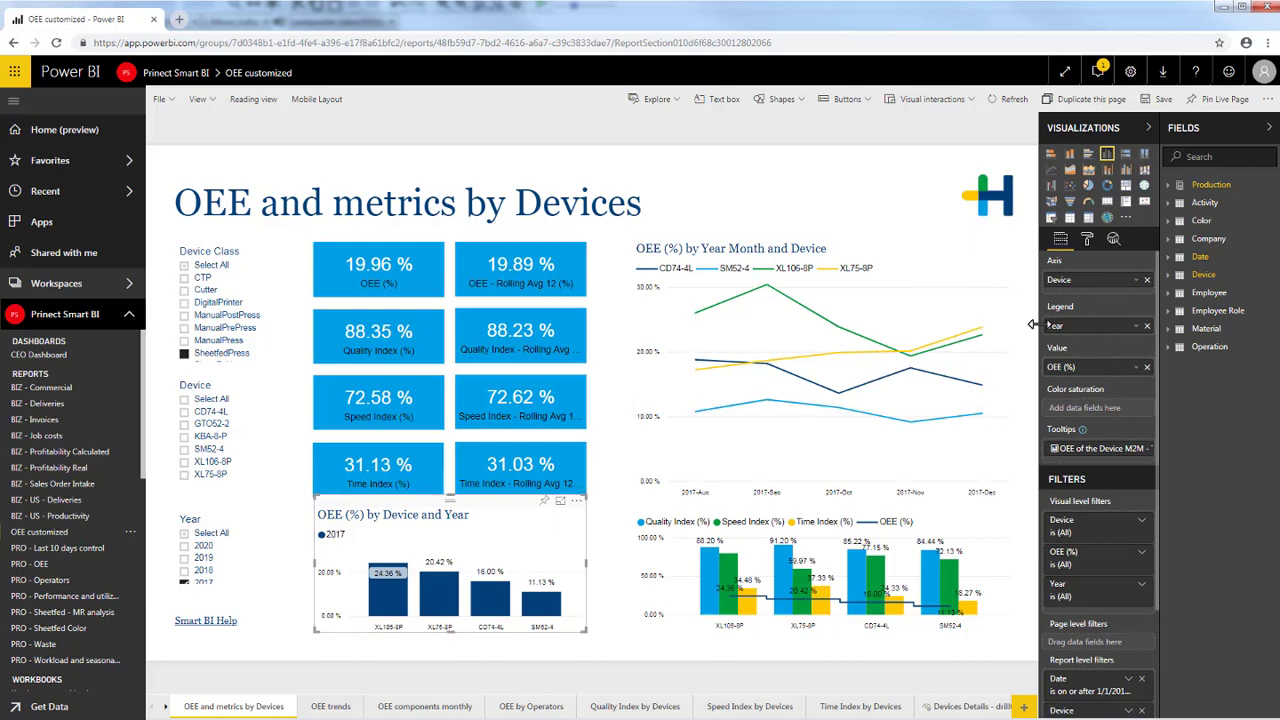
drag(1035, 330, 972, 335)
drag(1159, 341, 1122, 341)
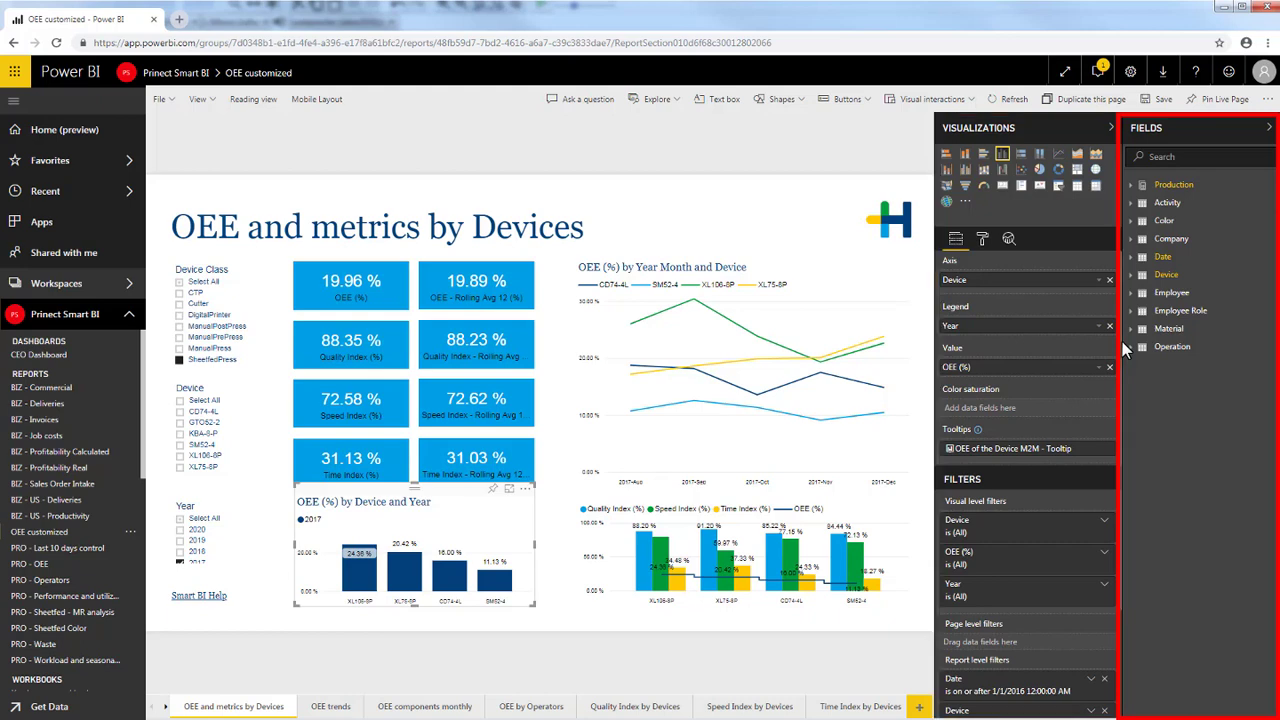
- Expand the Production table and its OEE measures folder in the Fields list
click(1130, 186)
click(1139, 238)
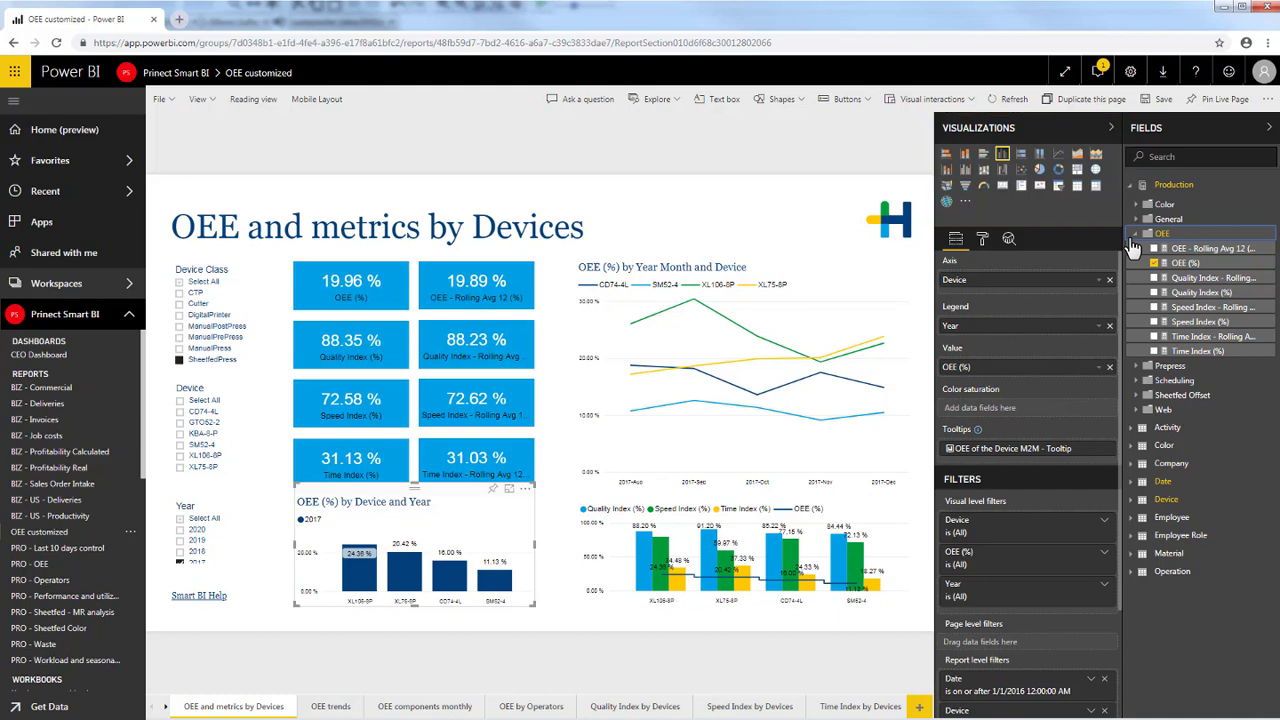
click(1077, 187)
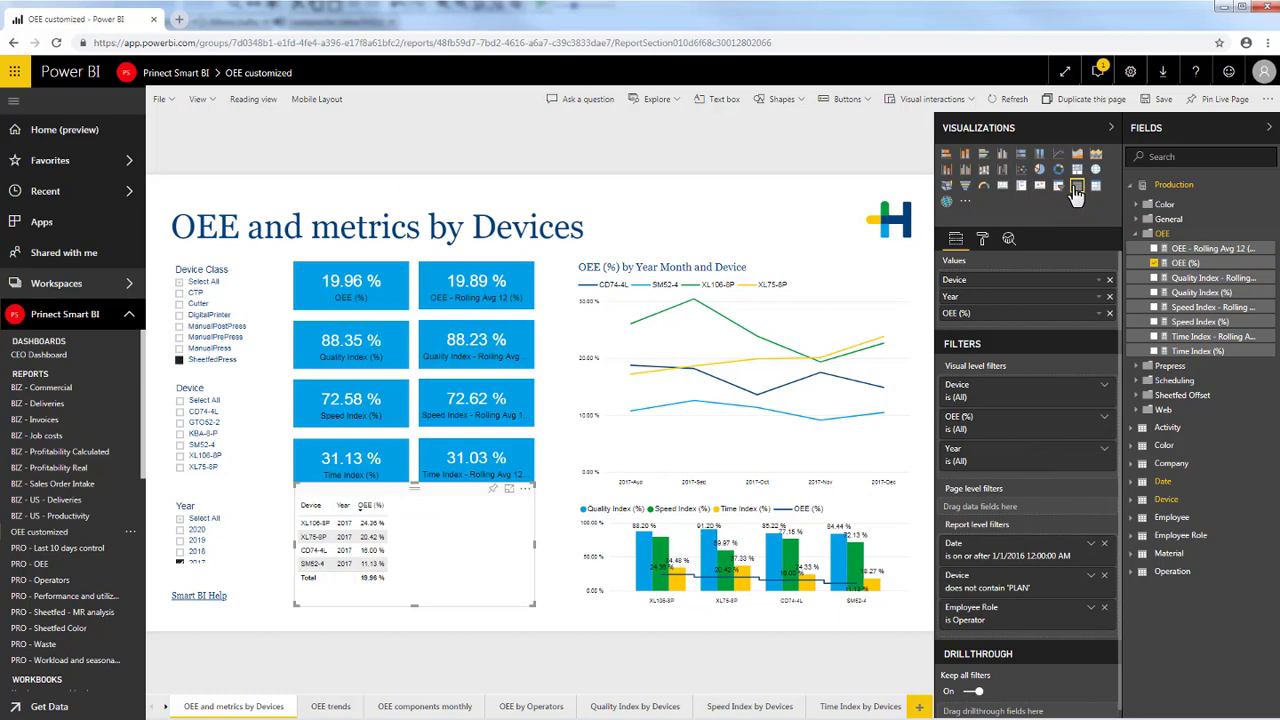
click(1002, 156)
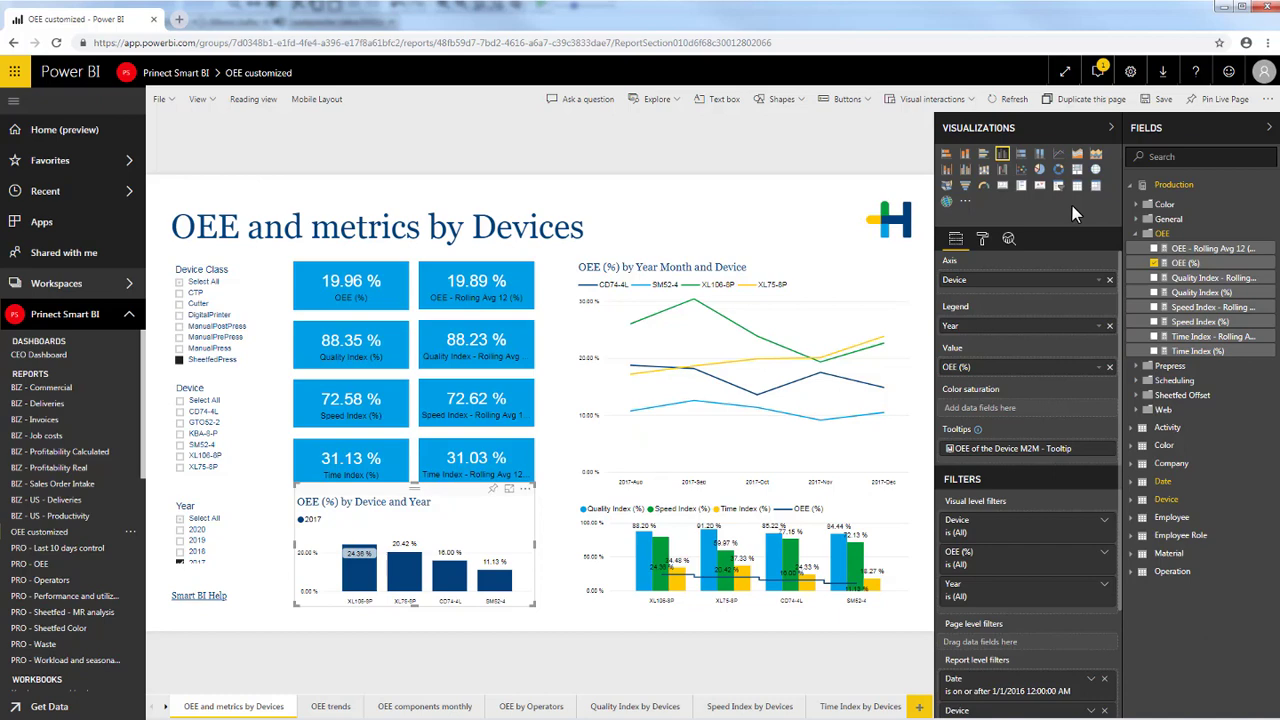
- Replace Year with the Date > Calendar Quarter field as the chart's legend
click(1132, 484)
click(1137, 502)
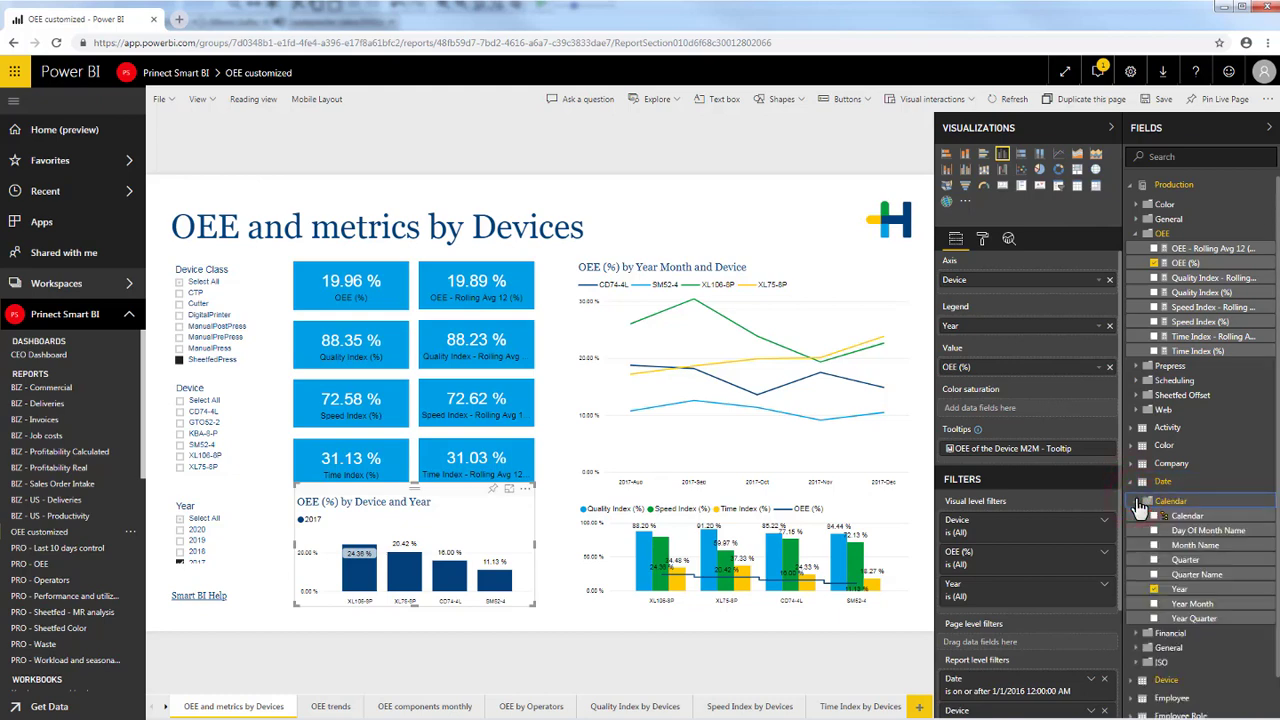
click(1175, 561)
drag(1177, 563, 1001, 337)
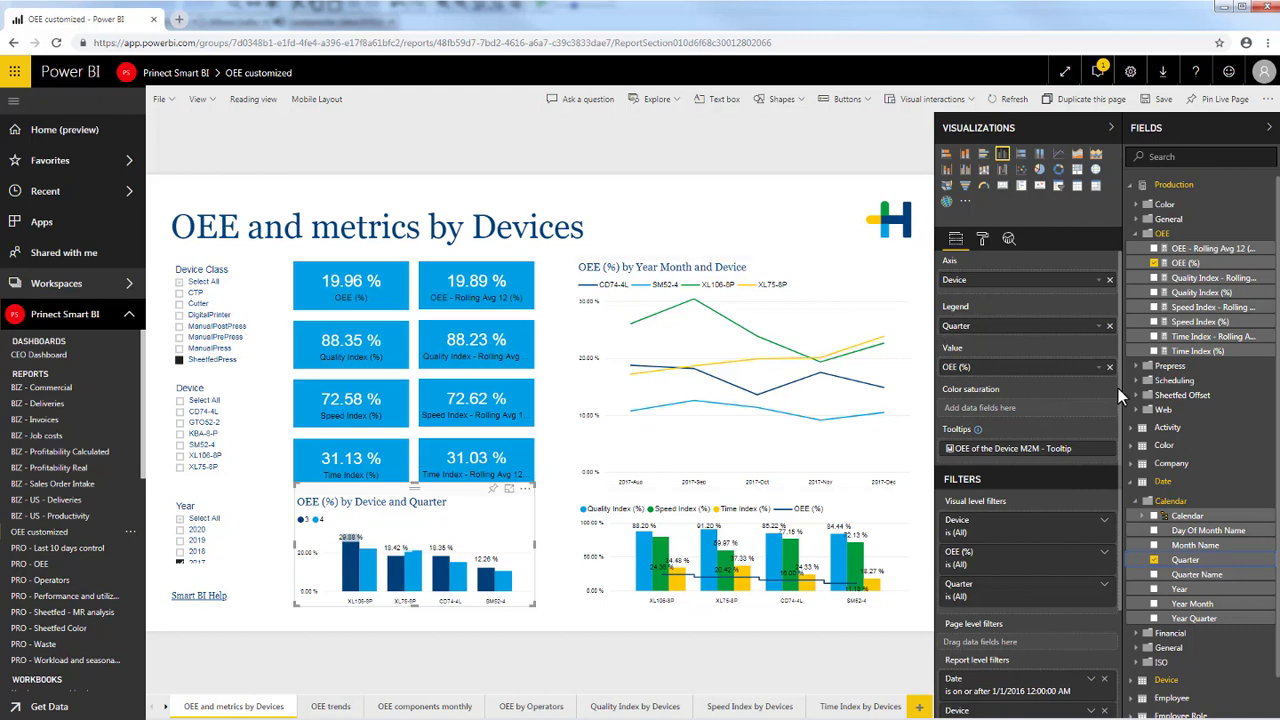
scroll(1118, 404, down, 3)
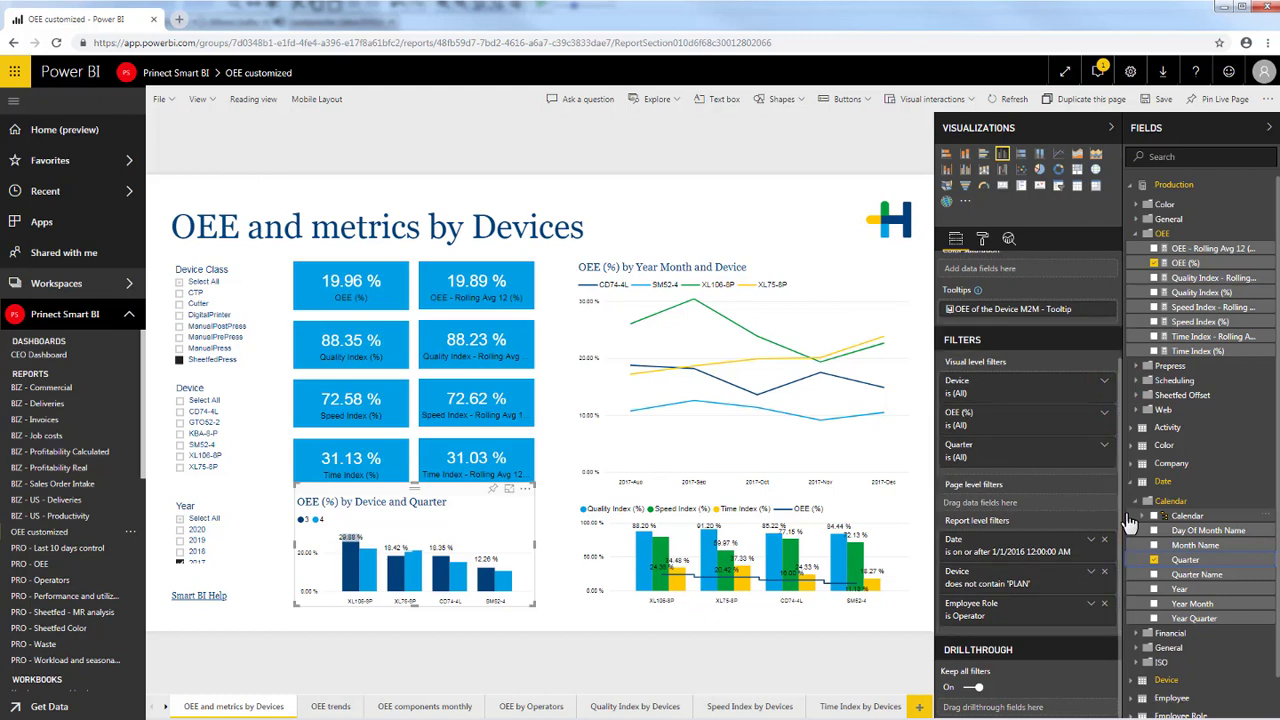
- Filter the chart's Device field to XL106-8P and XL75-8P only
click(1105, 384)
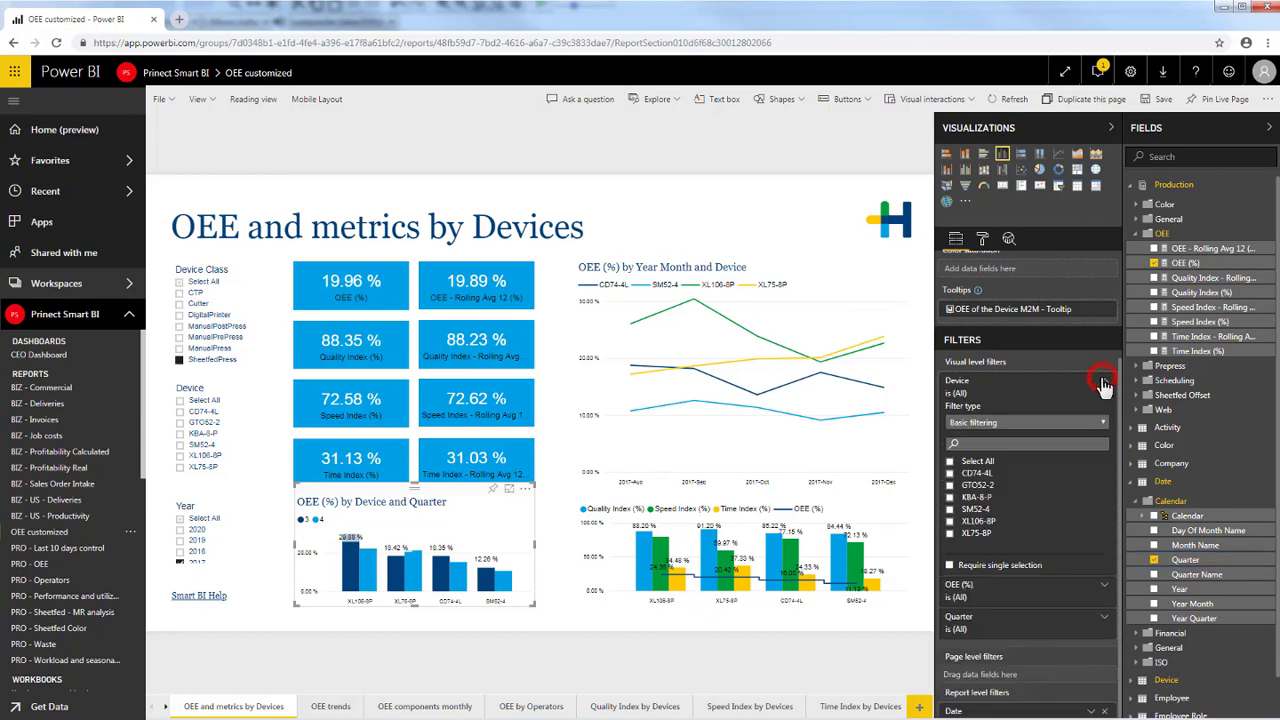
click(950, 521)
click(950, 533)
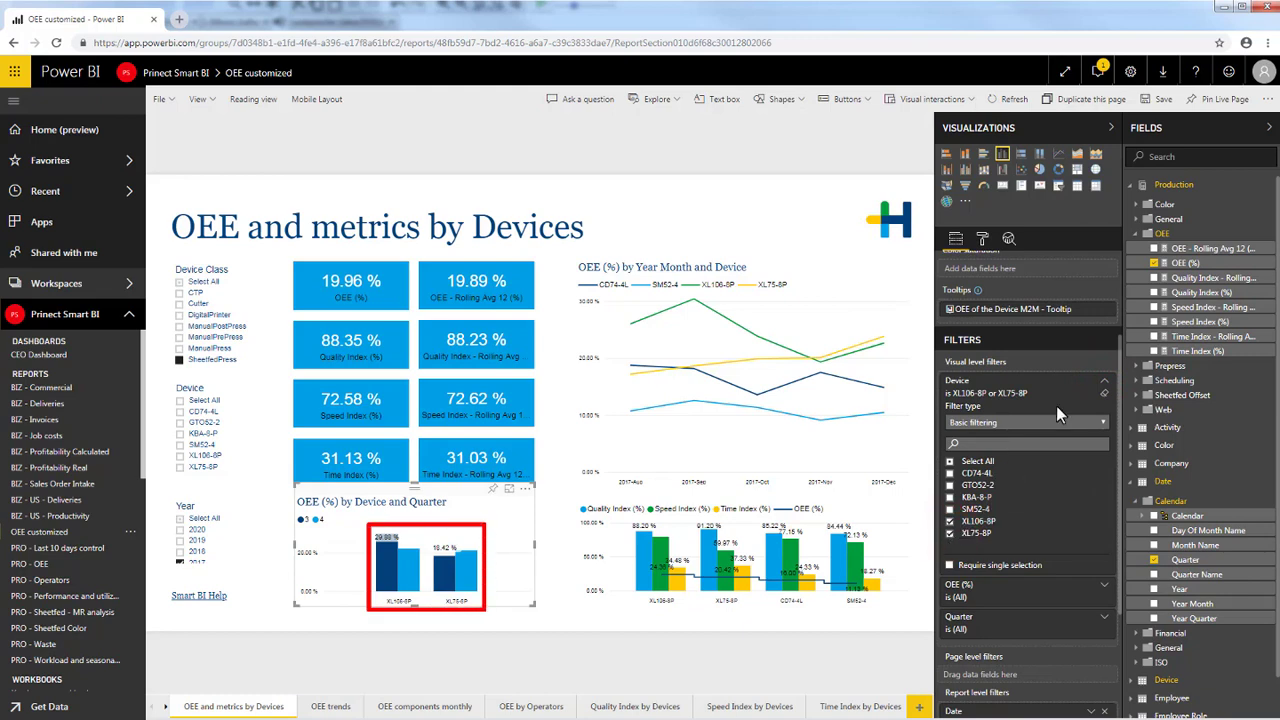
click(1105, 388)
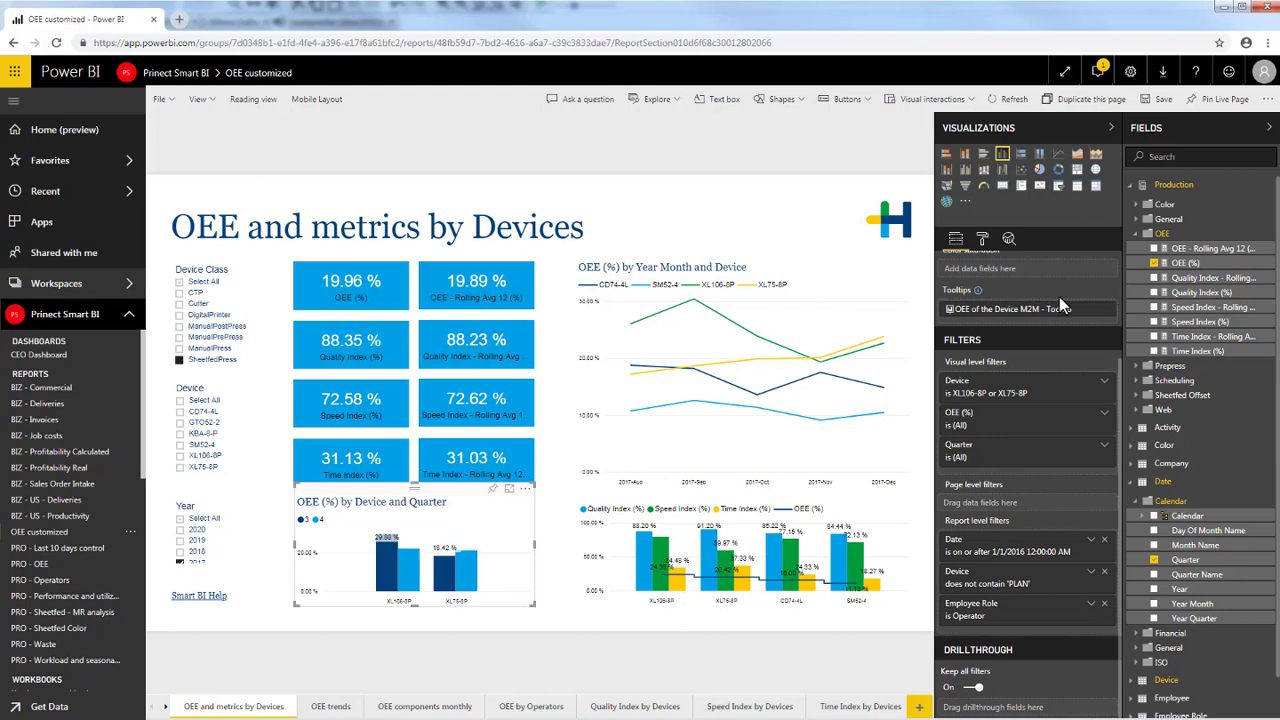
- In Data colors, make quarter 3 bars green and quarter 4 bars yellow
click(984, 237)
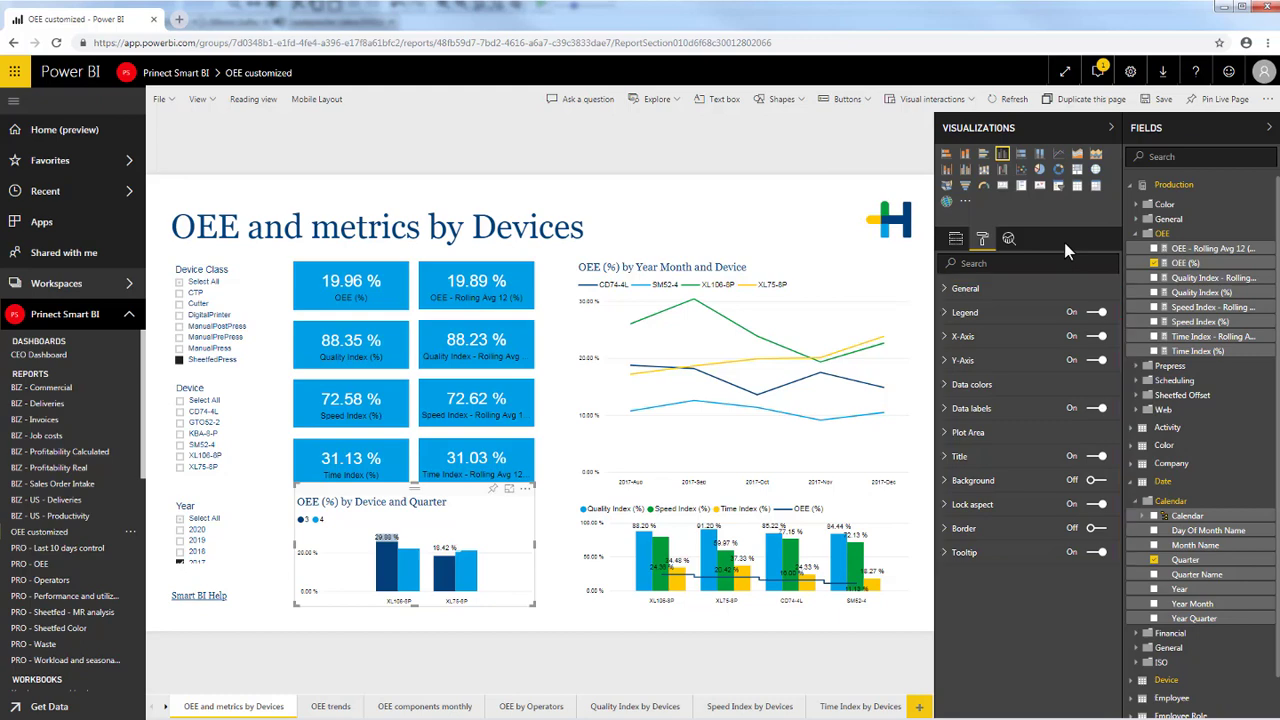
click(946, 387)
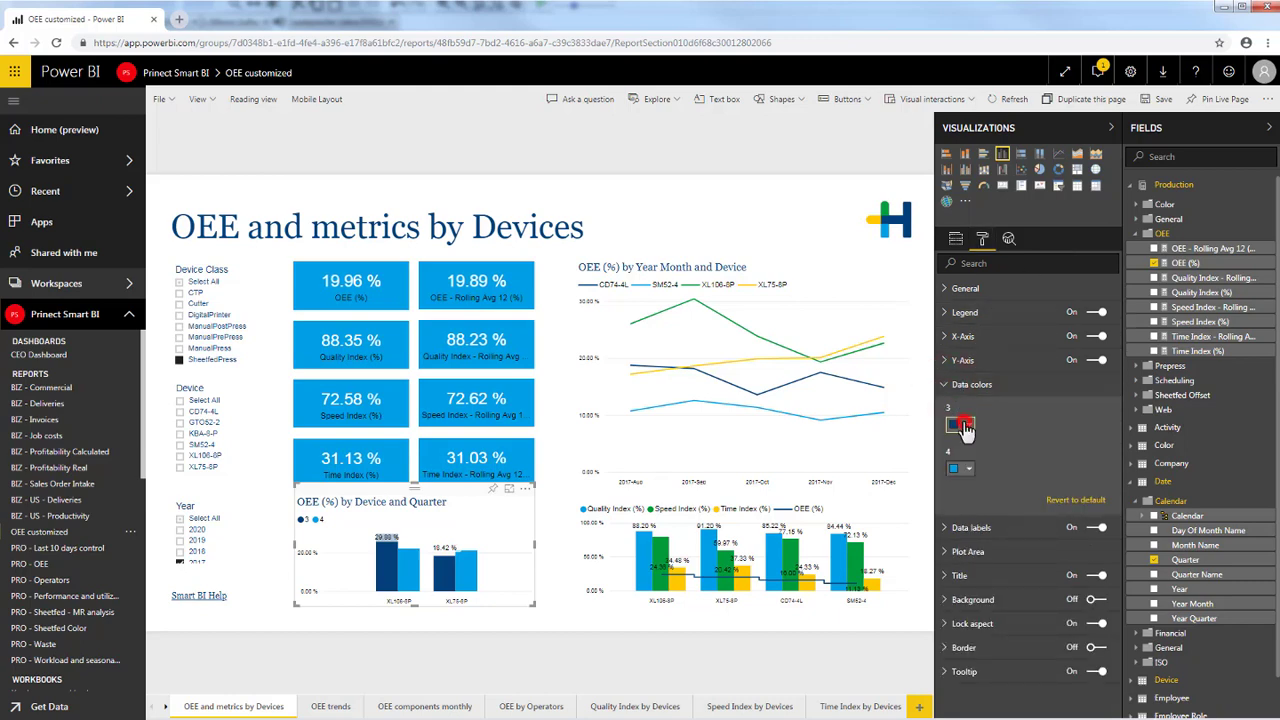
click(964, 426)
click(988, 459)
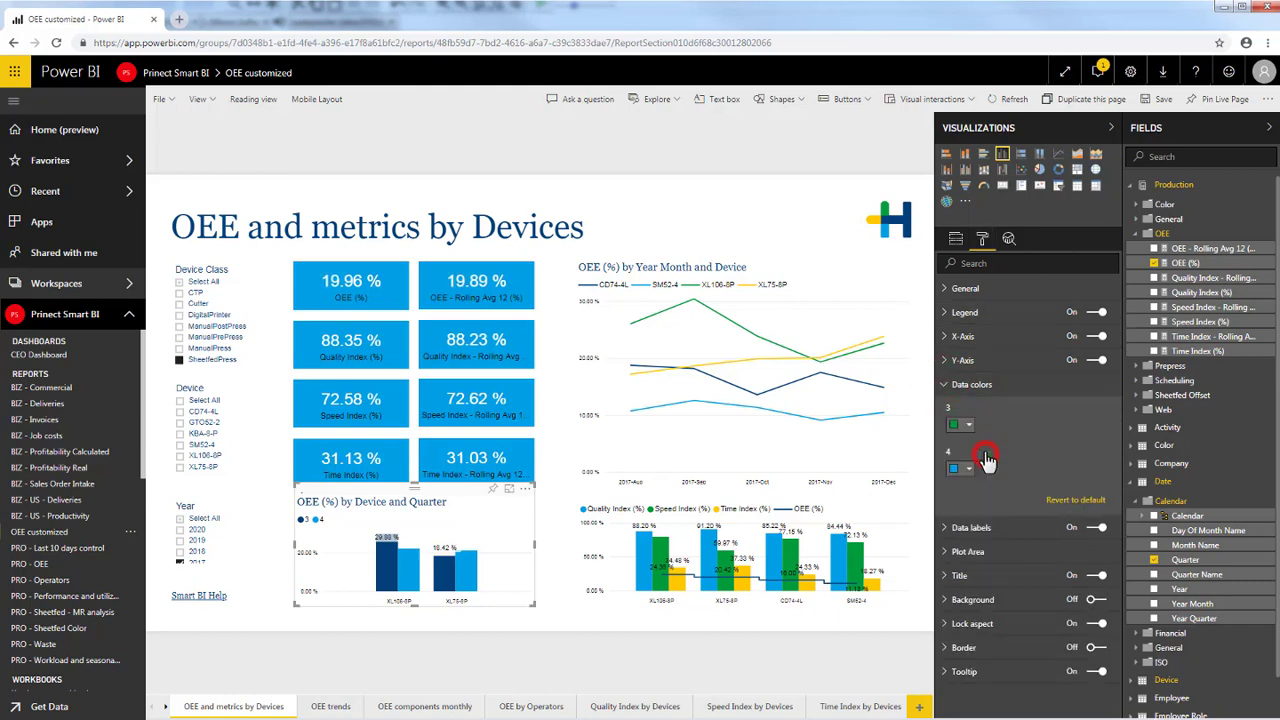
click(968, 467)
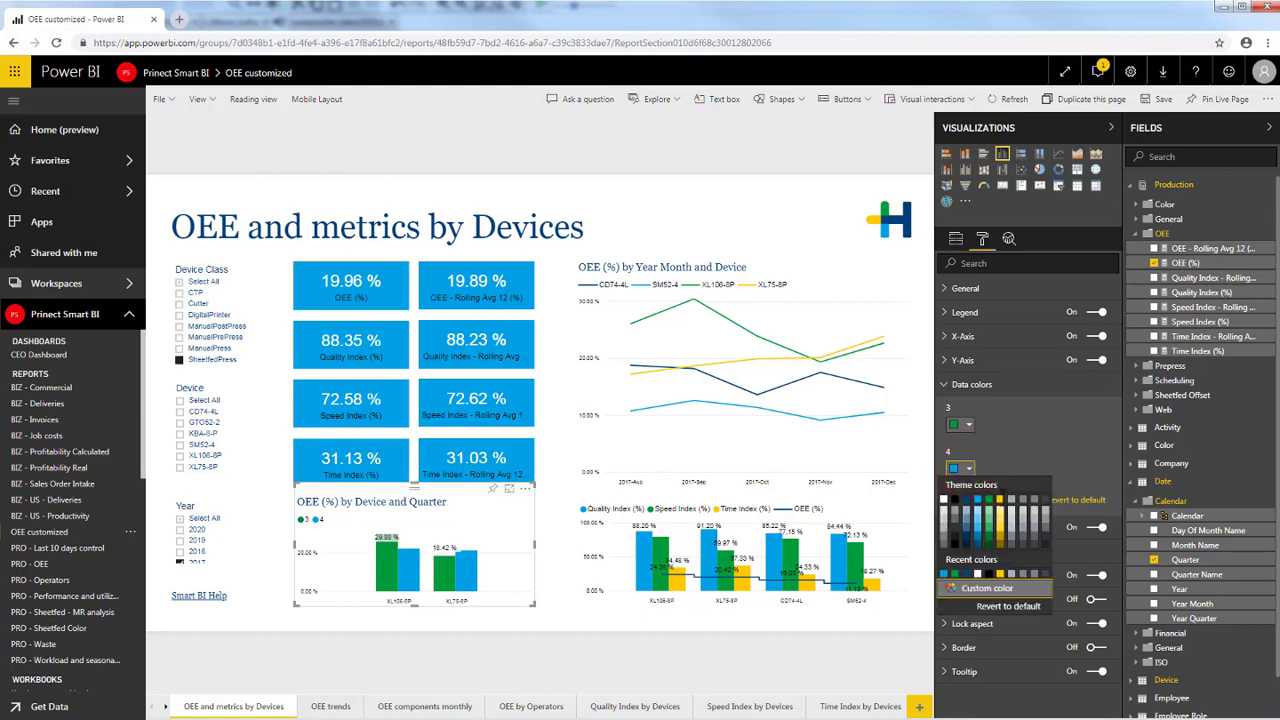
click(1002, 500)
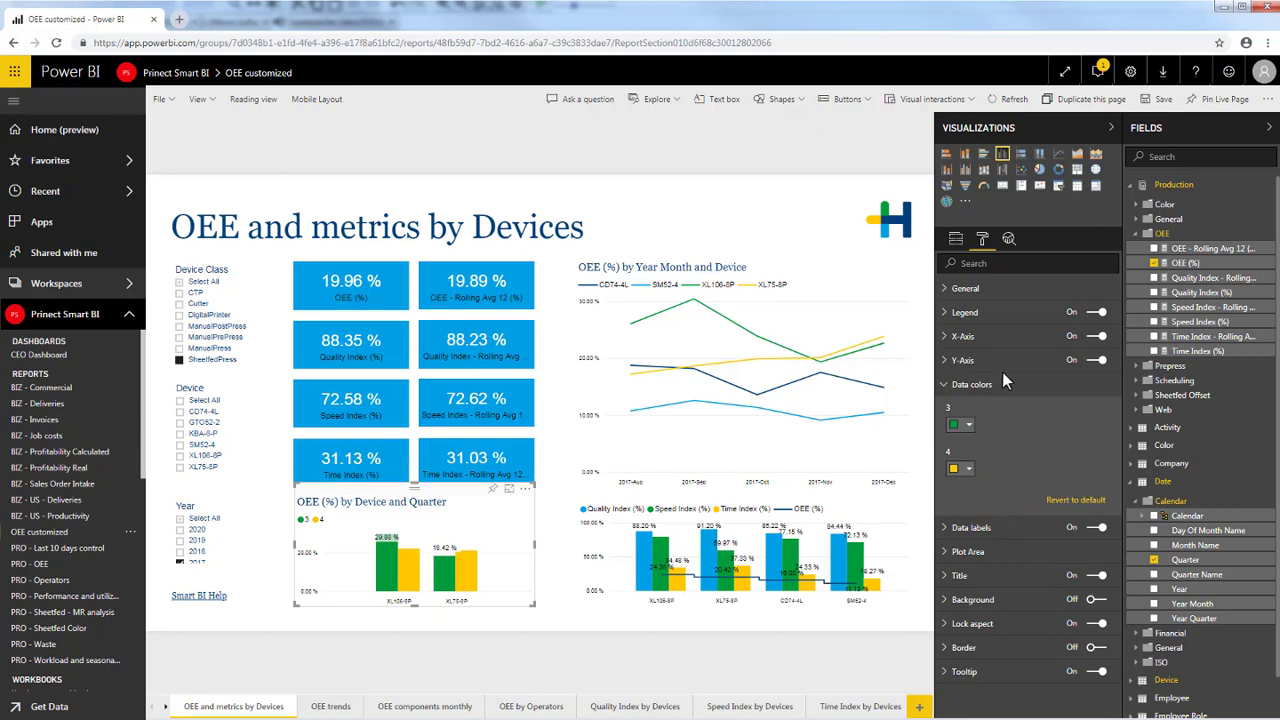
- Add an OEE (%) average line to the chart from the Analytics pane
click(1010, 240)
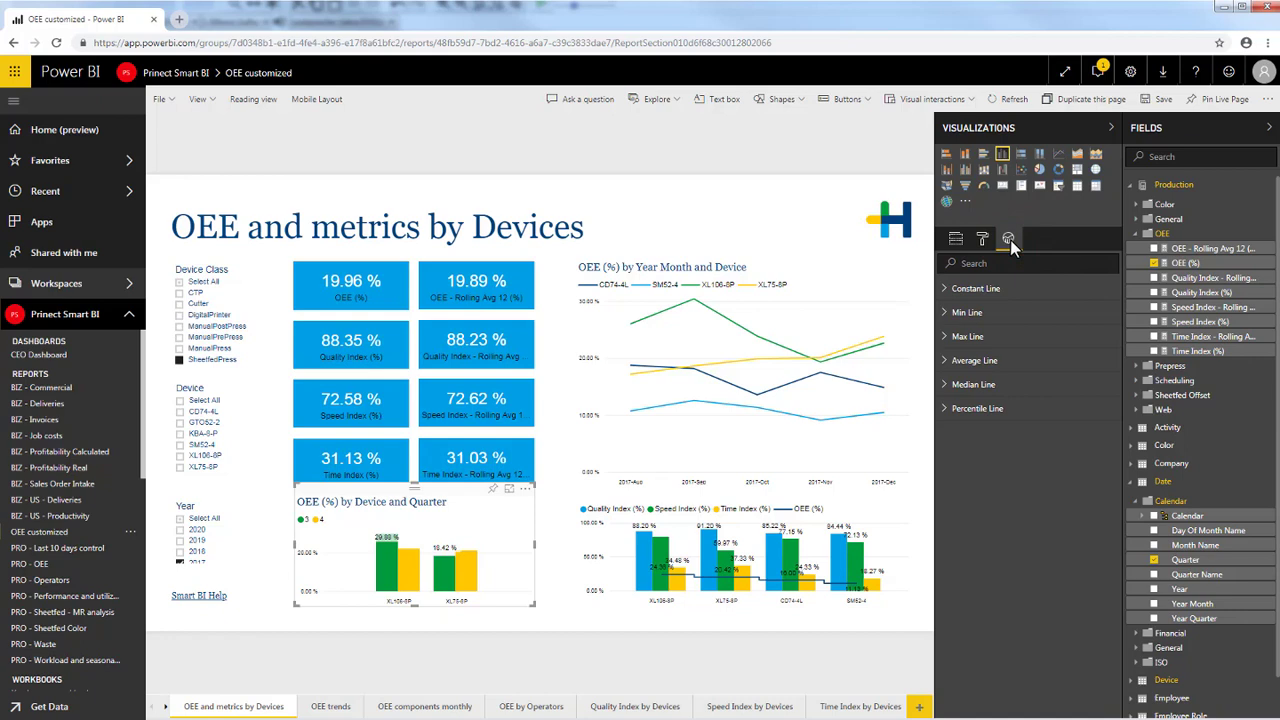
click(945, 364)
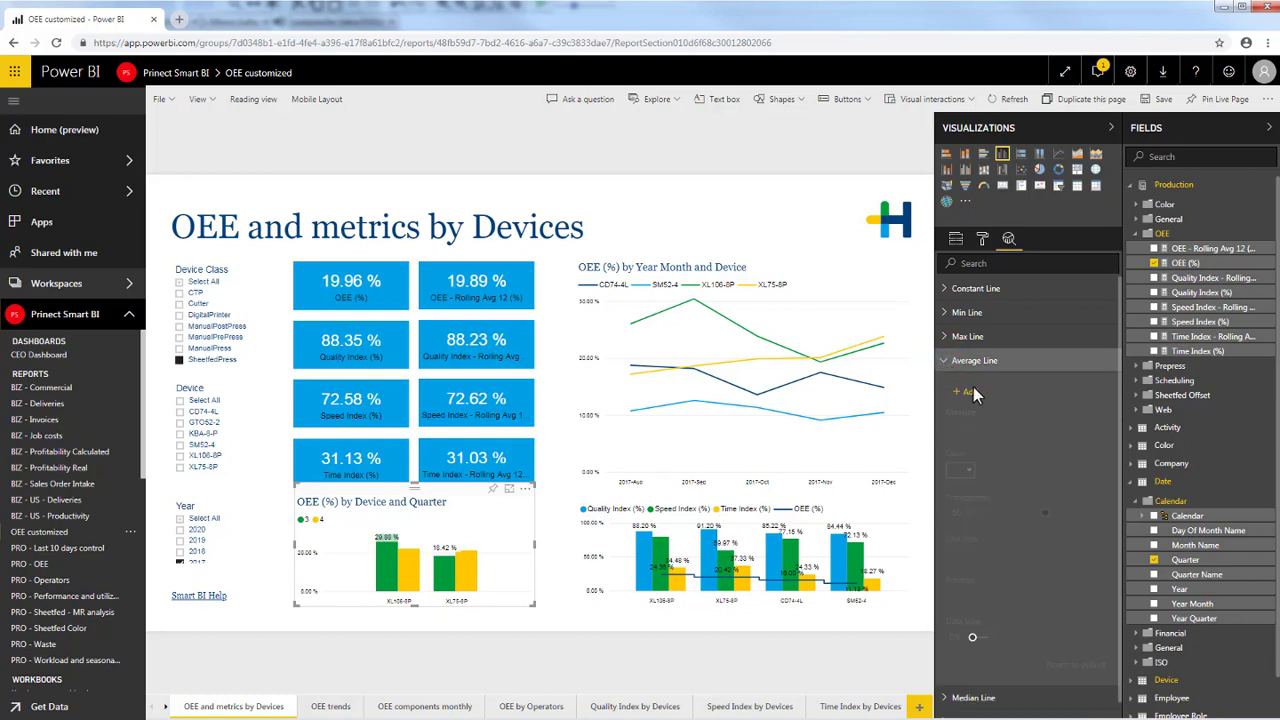
click(972, 396)
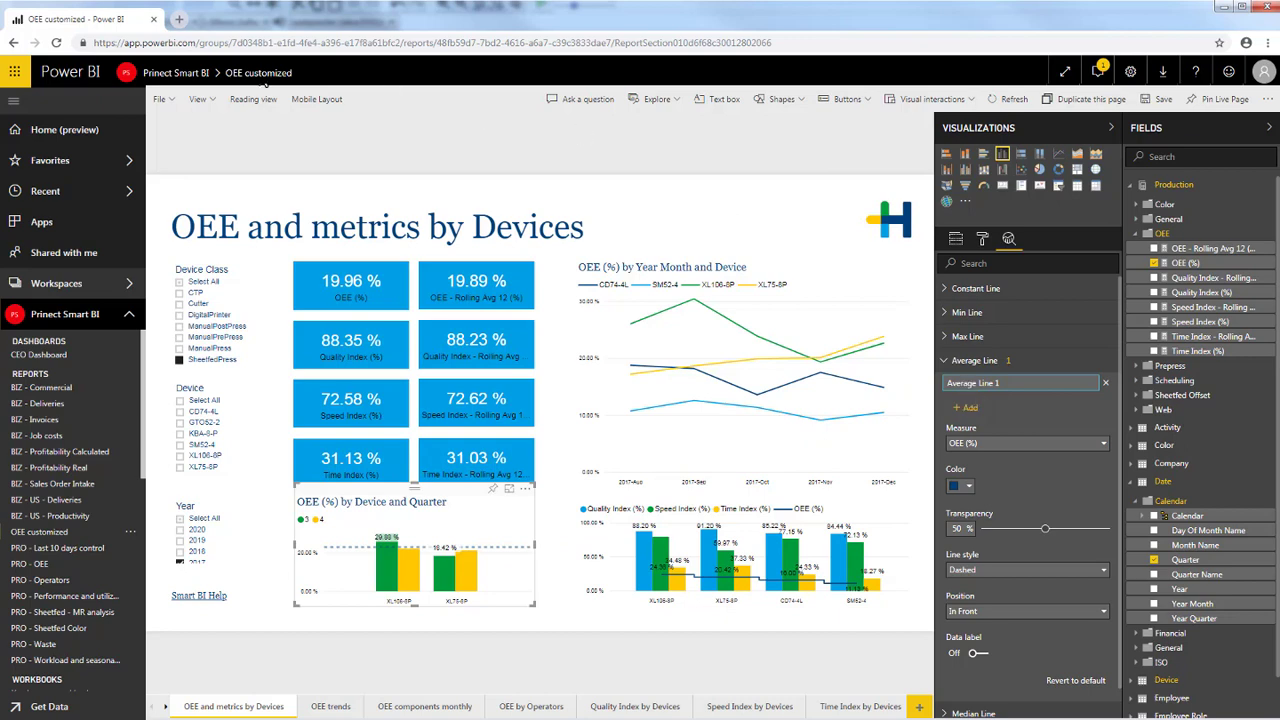
- Open the File menu of the OEE customized report
click(168, 99)
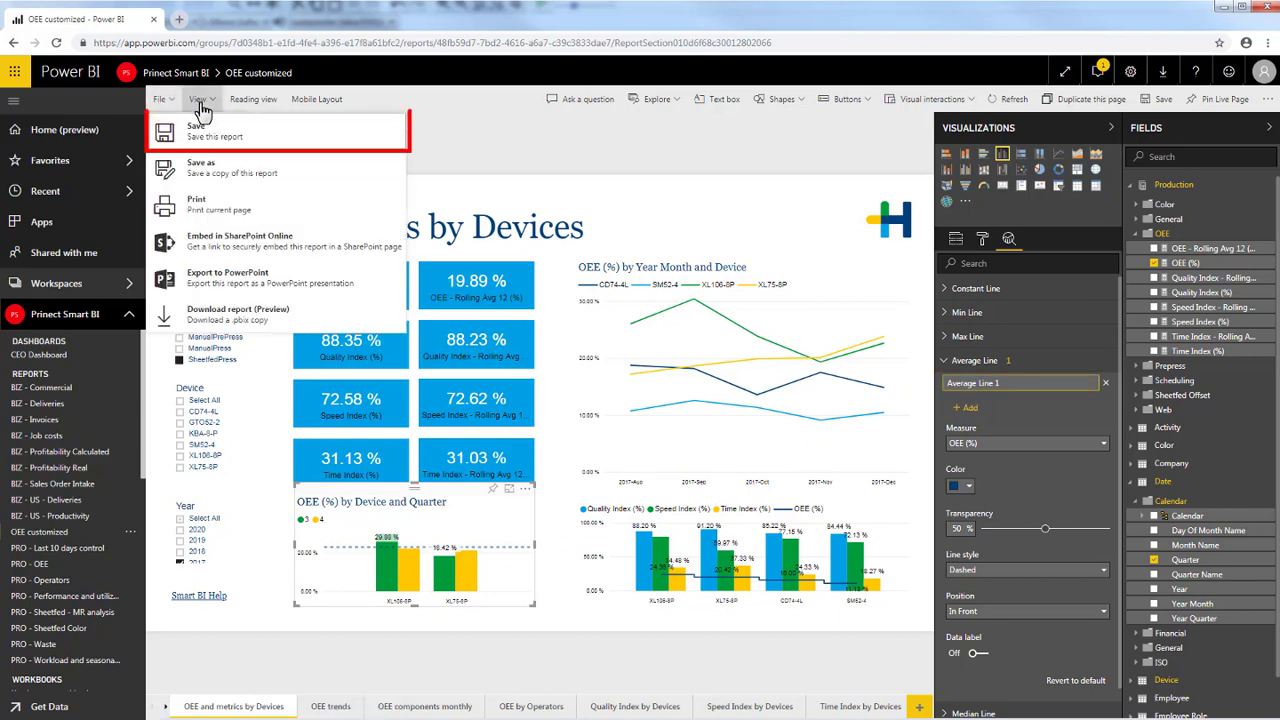